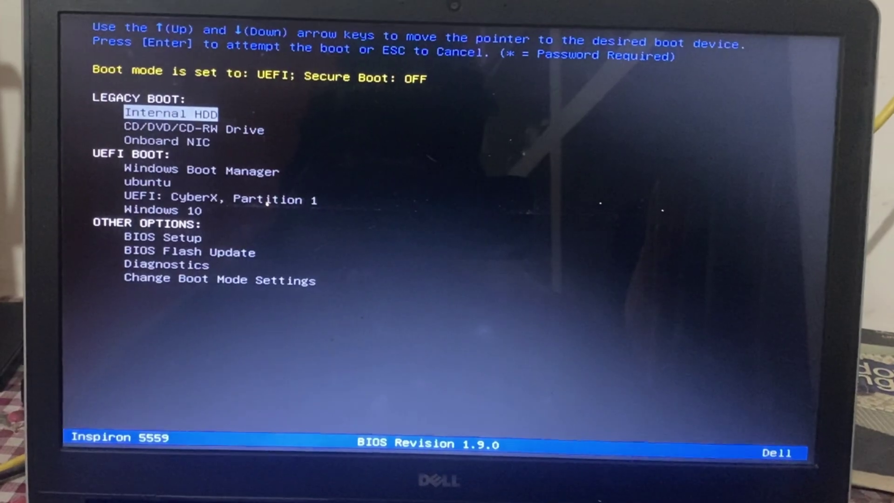
Move down the one-time boot menu to BIOS Setup under Other Options.
key(Down)
key(Down)
key(Down)
key(Down)
key(Down)
key(Down)
key(Down)
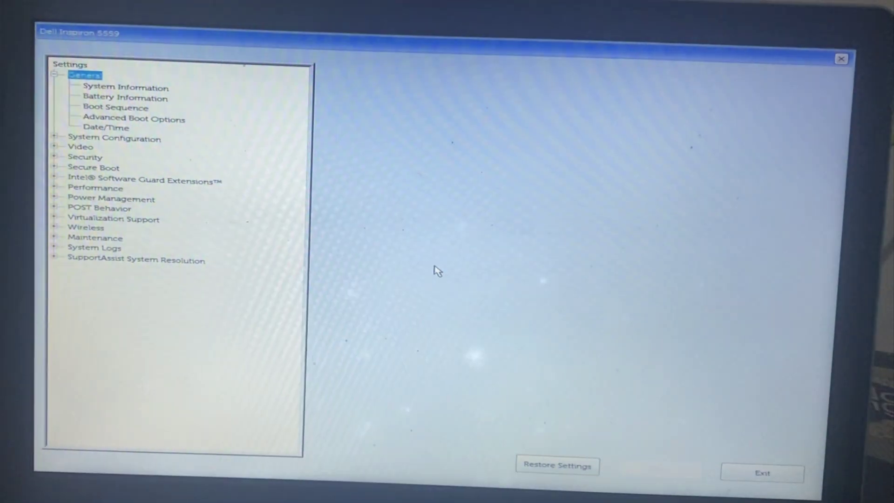
Expand Intel Software Guard Extensions to reveal Intel SGX Enable and Enclave Memory Size.
key(Down)
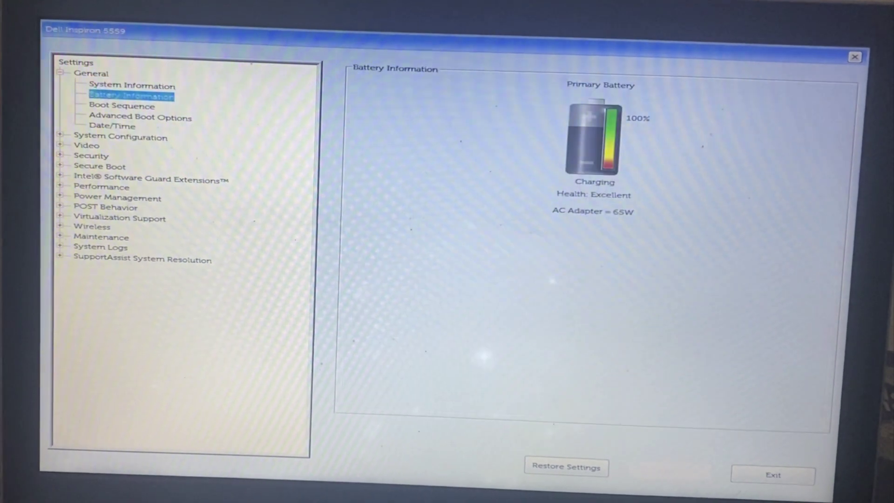
key(Down)
key(Down)
key(Down)
key(Down)
key(Down)
key(Down)
key(Down)
key(Down)
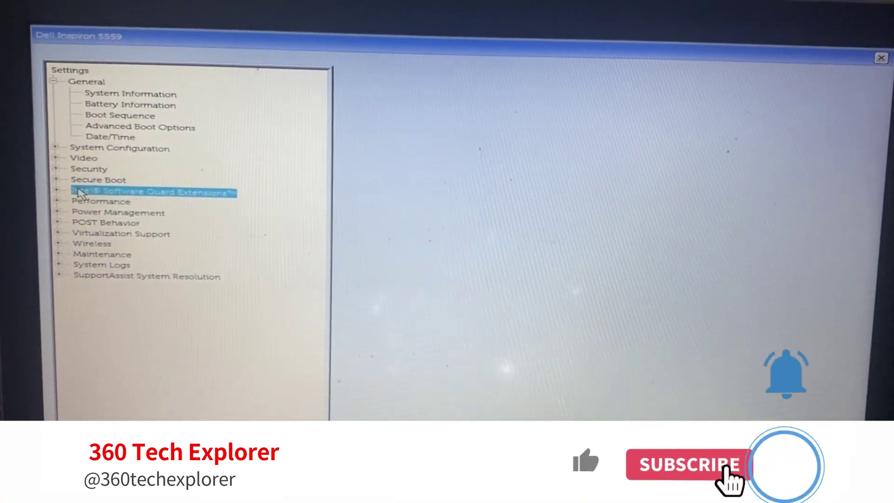
click(55, 191)
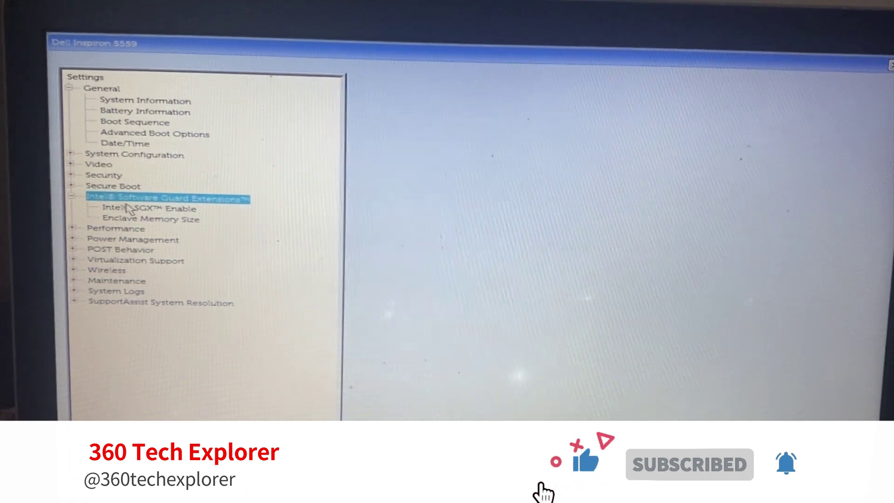
Set Intel SGX Enable to Enabled, then apply and confirm the change.
click(147, 206)
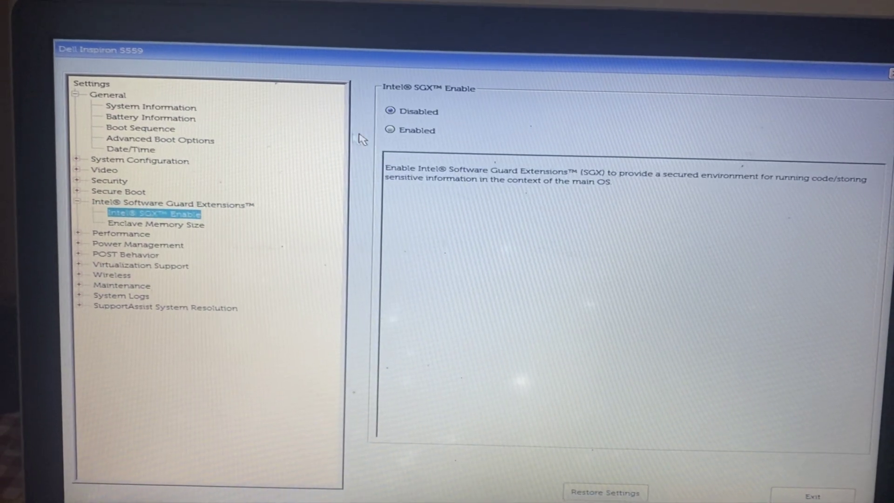
click(390, 128)
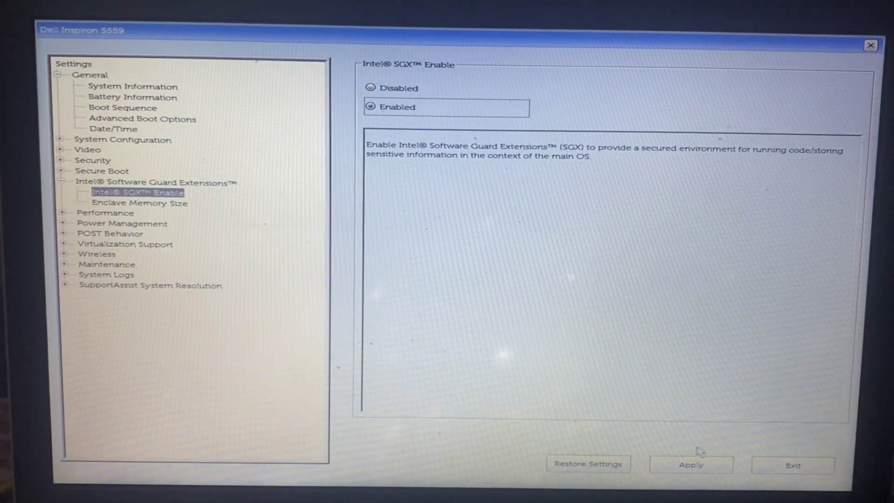
click(688, 464)
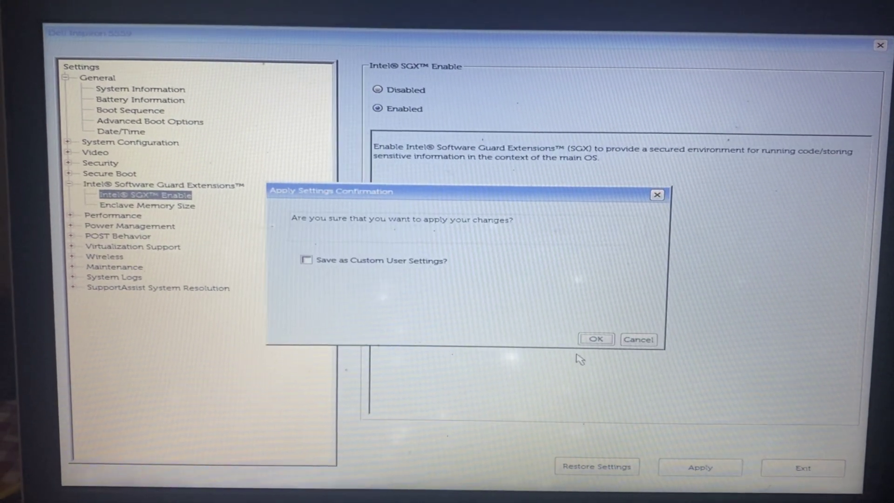
click(595, 338)
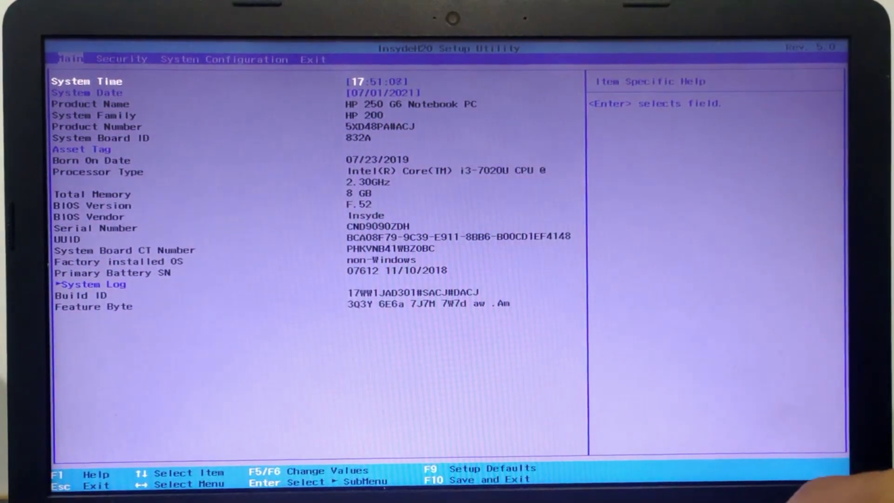
On the Security page, change TPM Device from Hidden to Available.
key(Right)
key(Down)
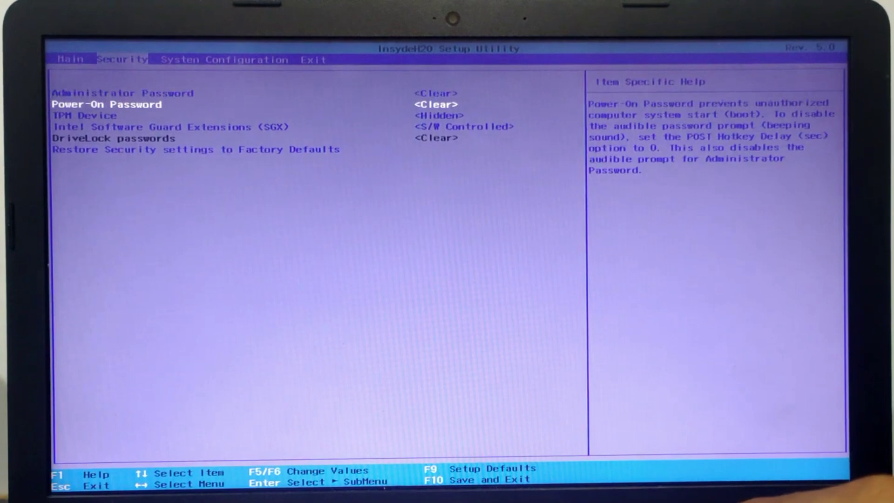
key(Down)
key(F6)
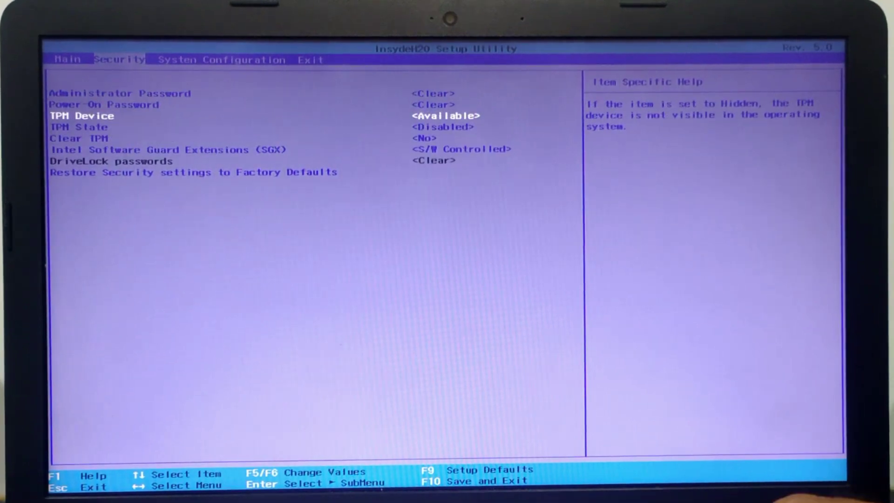
Set Intel Software Guard Extensions (SGX) to Enabled.
key(Down)
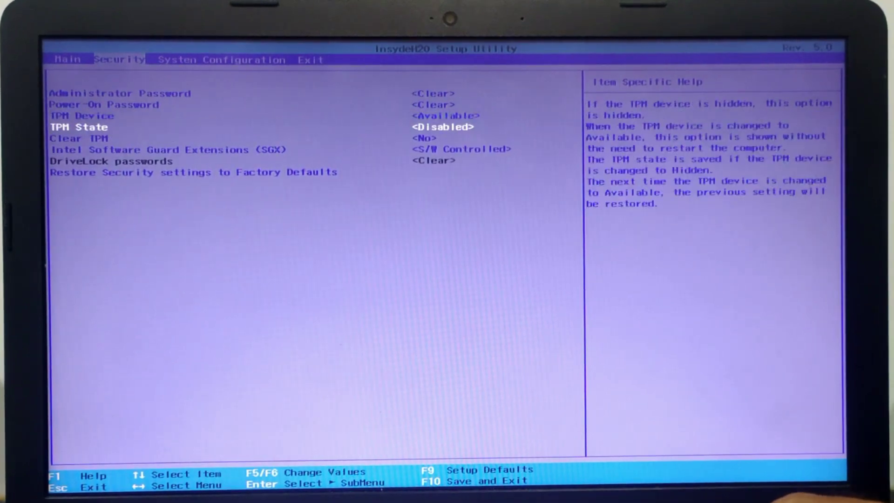
key(Down)
key(Down)
key(Return)
key(Up)
key(Return)
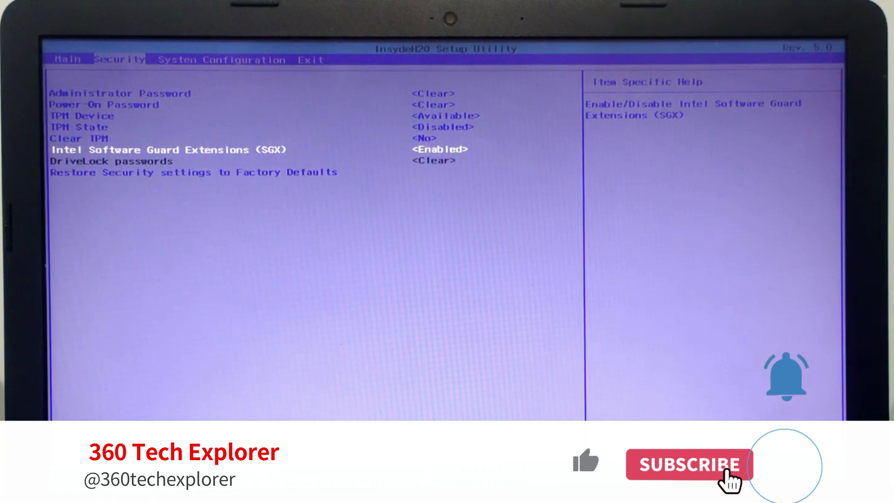
key(Right)
Confirm Exit Saving Changes so the laptop saves the settings and restarts.
key(Return)
key(Return)
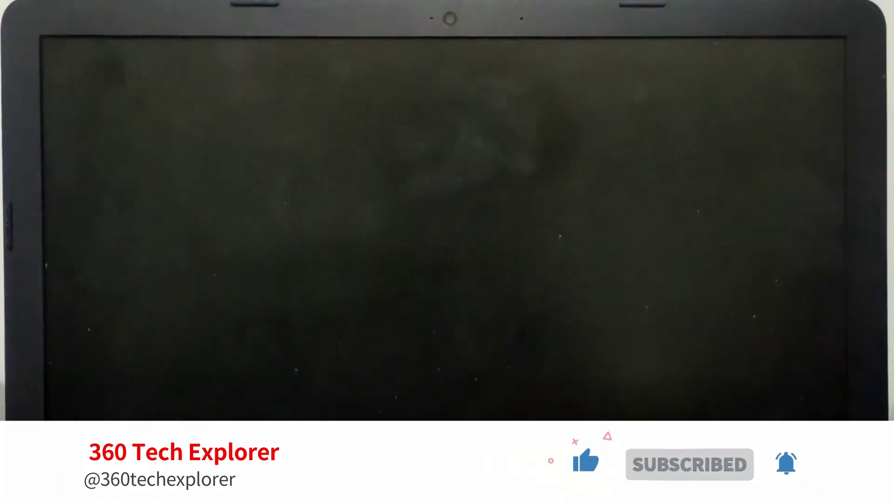